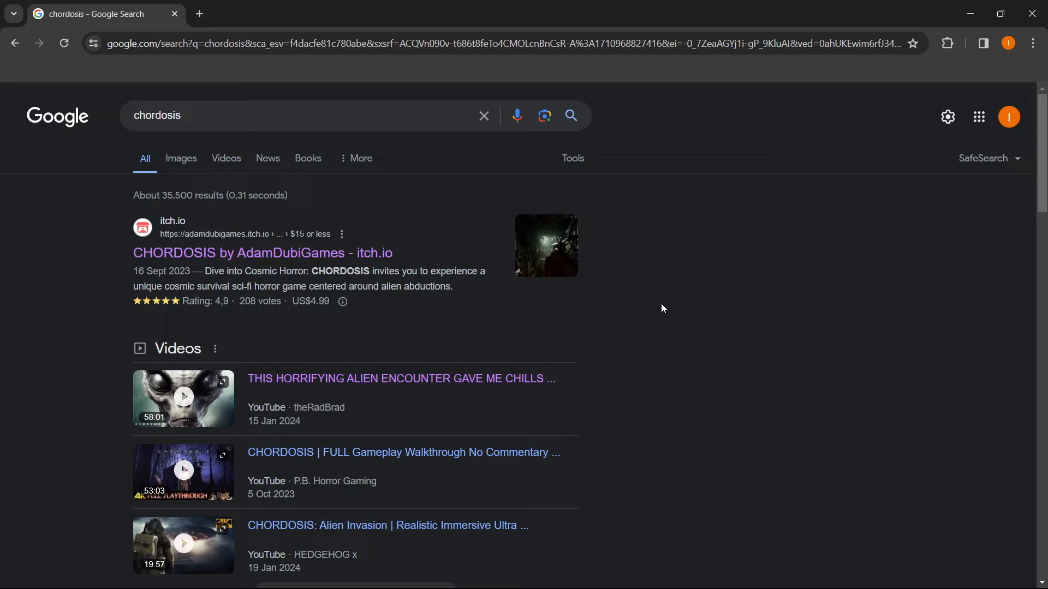
From the chordosis Google results, go to the CHORDOSIS by AdamDubiGames itch.io store page.
left_click_drag(182, 115, 132, 115)
left_click(205, 115)
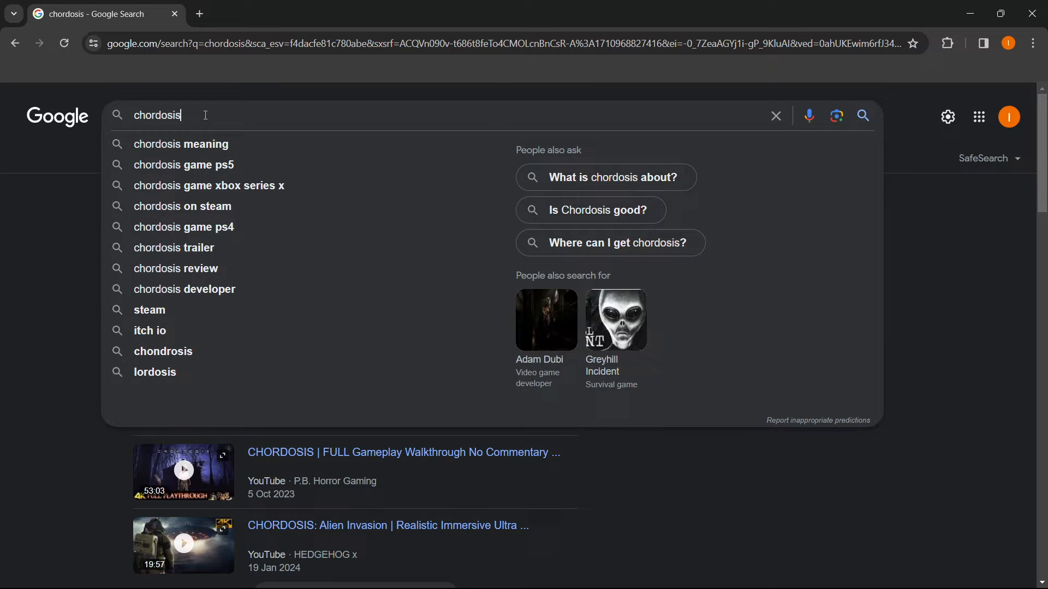
left_click(87, 189)
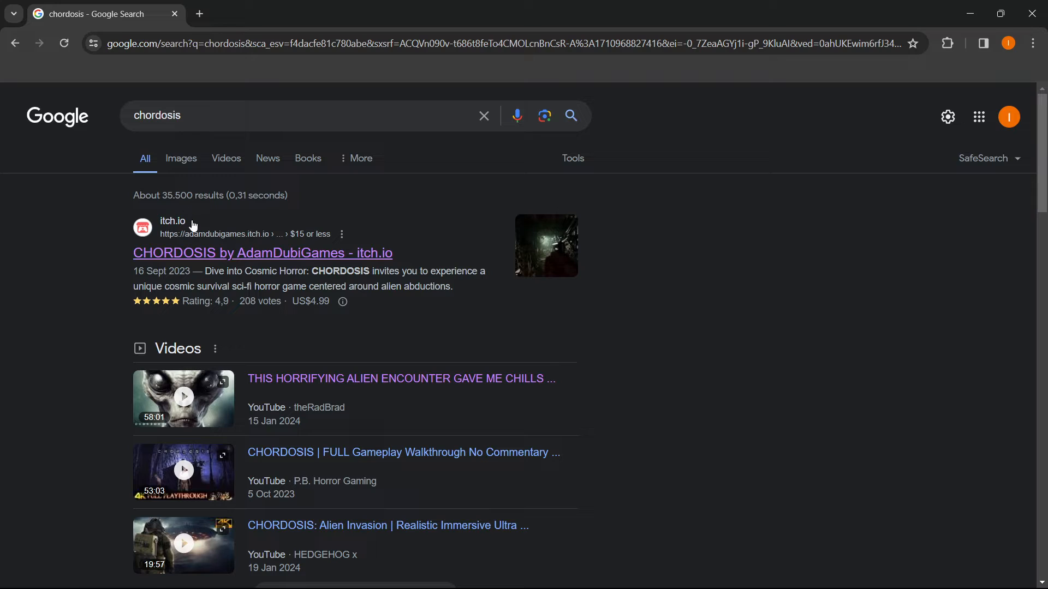
left_click(258, 253)
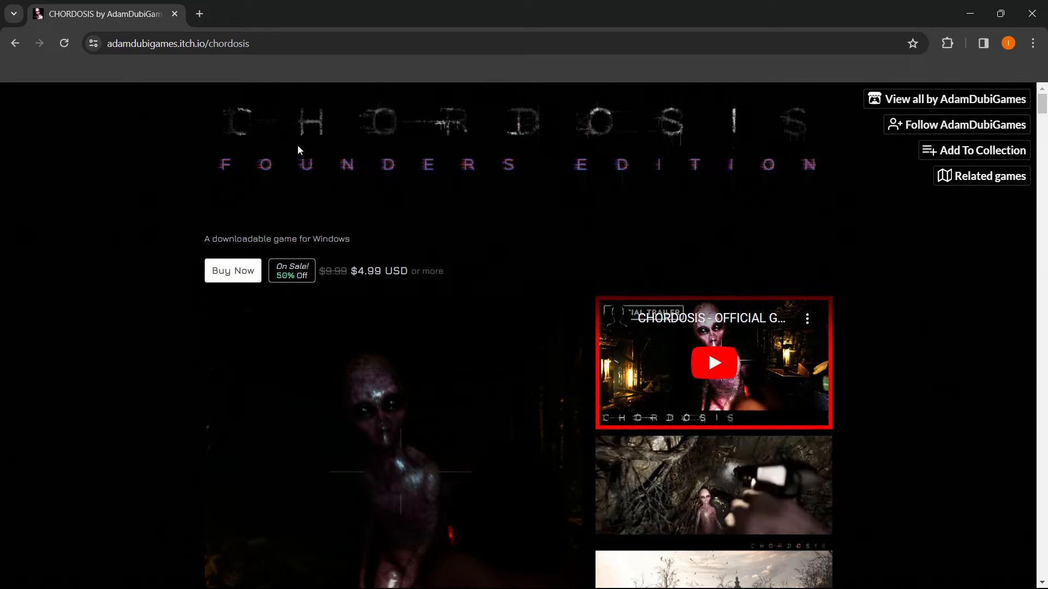
scroll(228, 196, "down", 4)
scroll(177, 194, "down", 4)
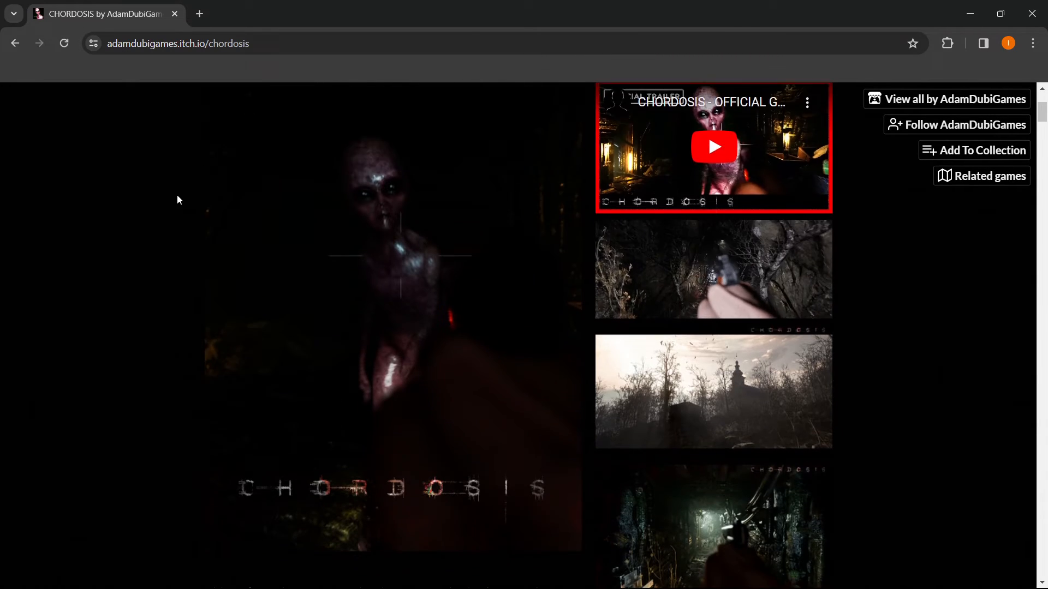
scroll(177, 195, "down", 4)
scroll(301, 209, "down", 3)
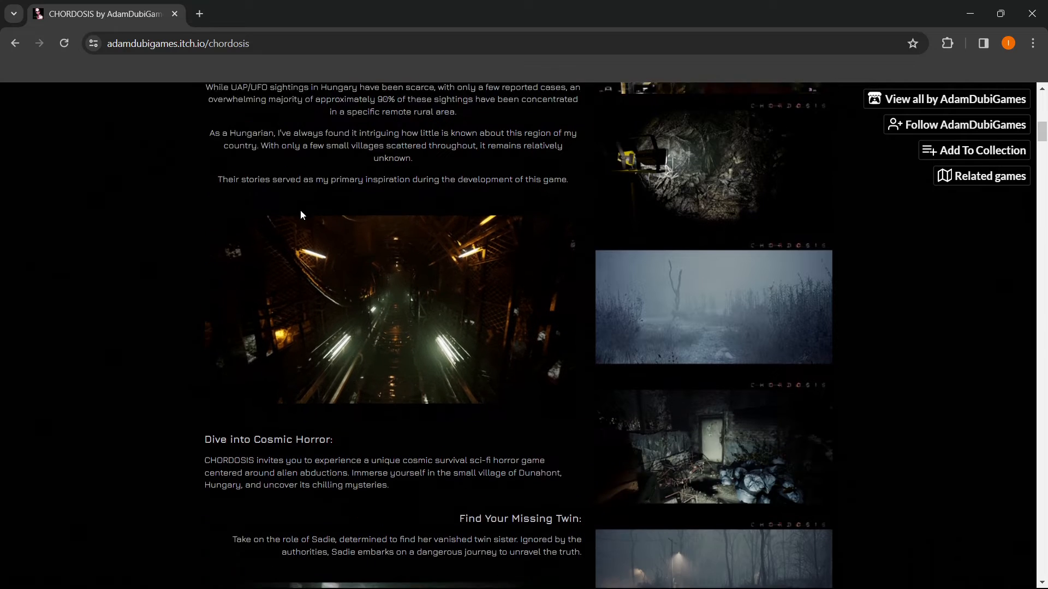
scroll(216, 202, "down", 3)
scroll(273, 204, "down", 2)
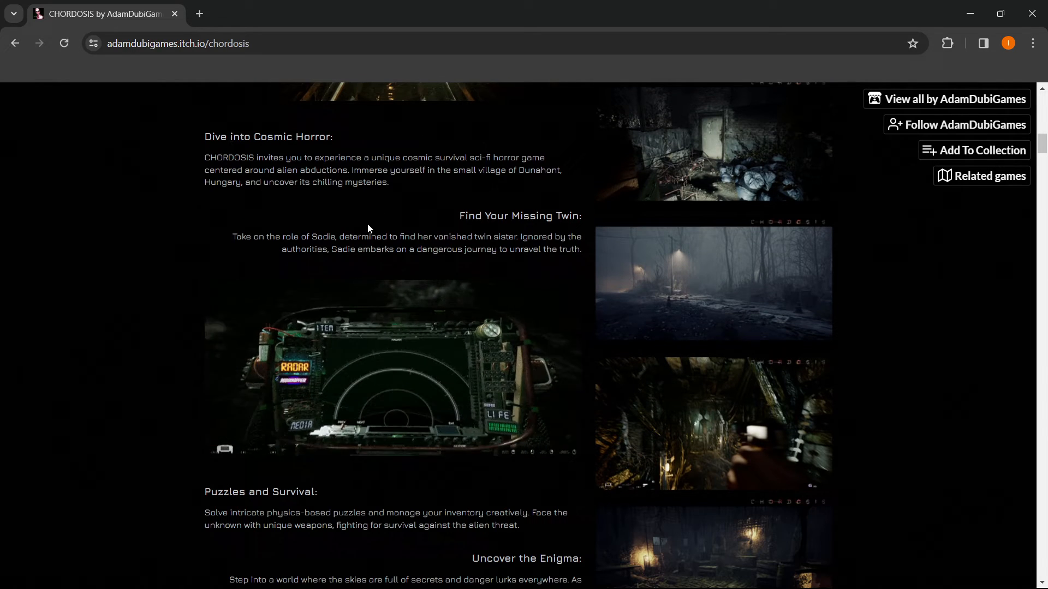
scroll(275, 252, "down", 2)
scroll(263, 252, "down", 3)
scroll(253, 242, "down", 4)
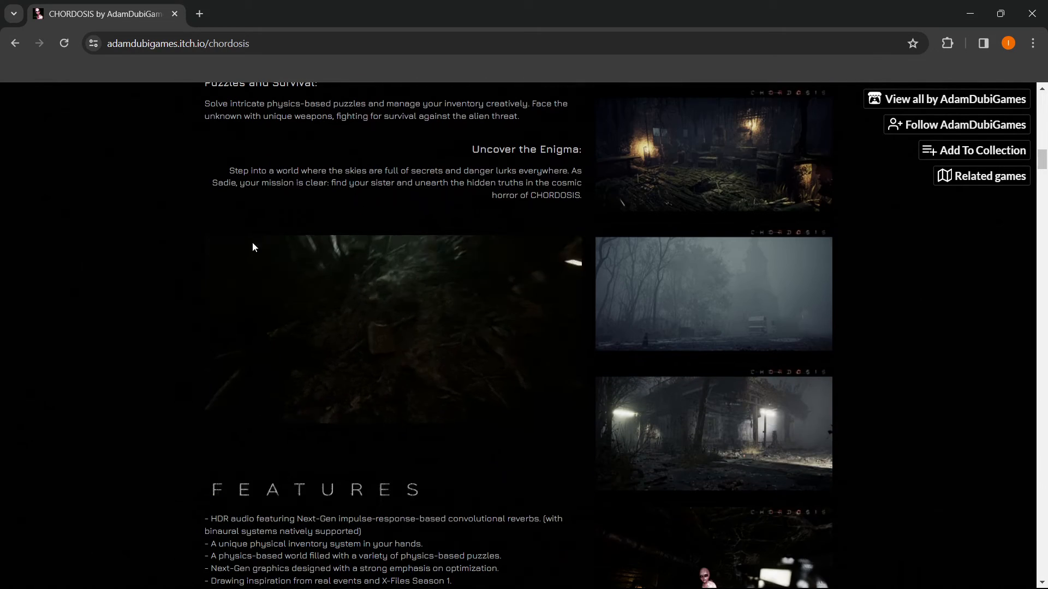
scroll(232, 269, "down", 4)
scroll(198, 263, "down", 3)
scroll(199, 263, "down", 5)
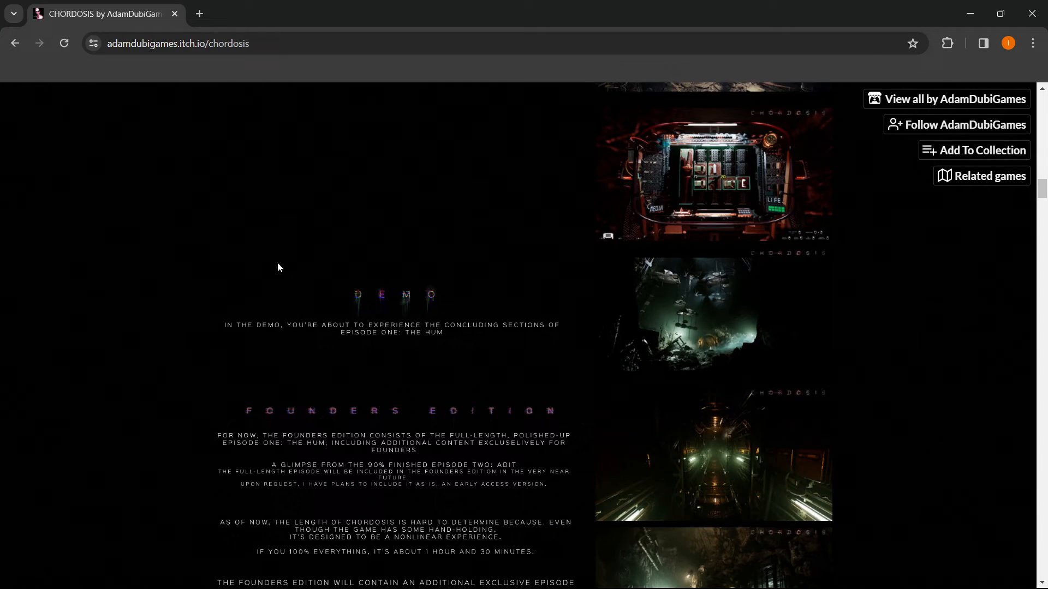
scroll(278, 262, "down", 3)
scroll(277, 262, "down", 2)
scroll(267, 257, "down", 5)
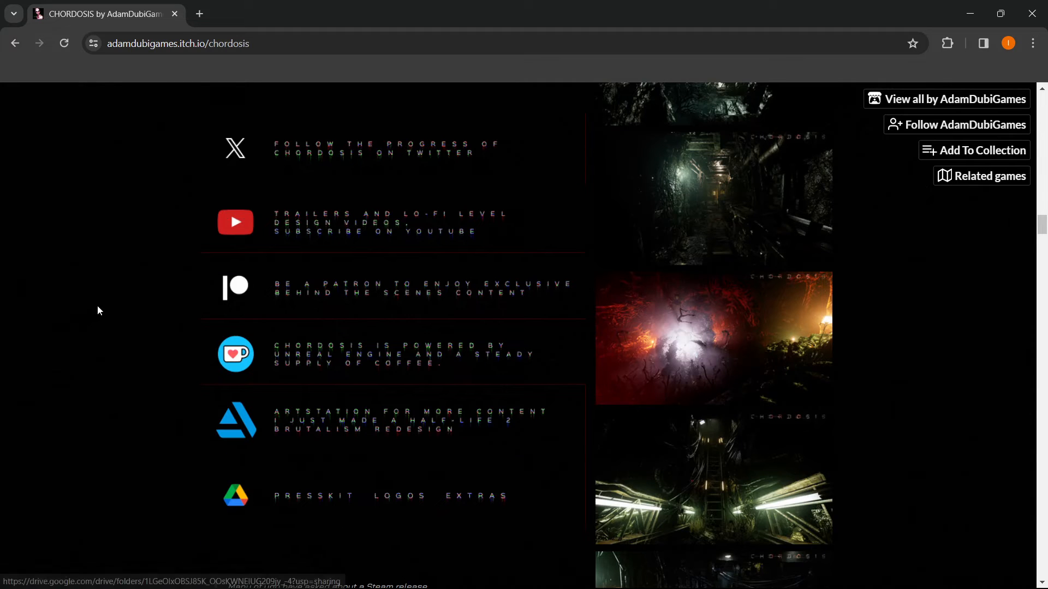
scroll(112, 286, "up", 1)
scroll(112, 285, "down", 4)
scroll(114, 288, "down", 4)
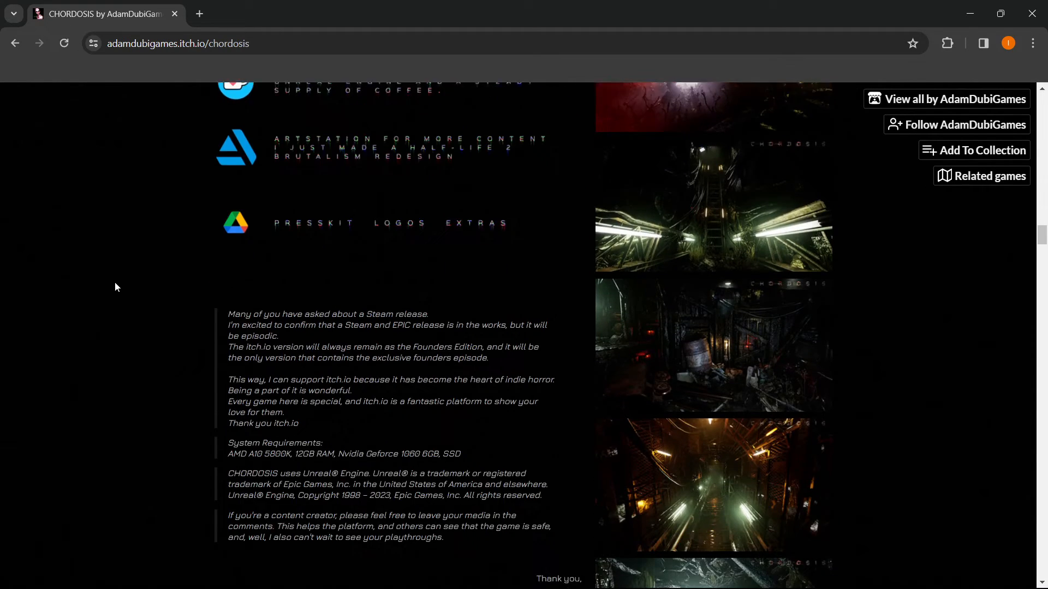
scroll(114, 282, "down", 4)
scroll(114, 279, "down", 3)
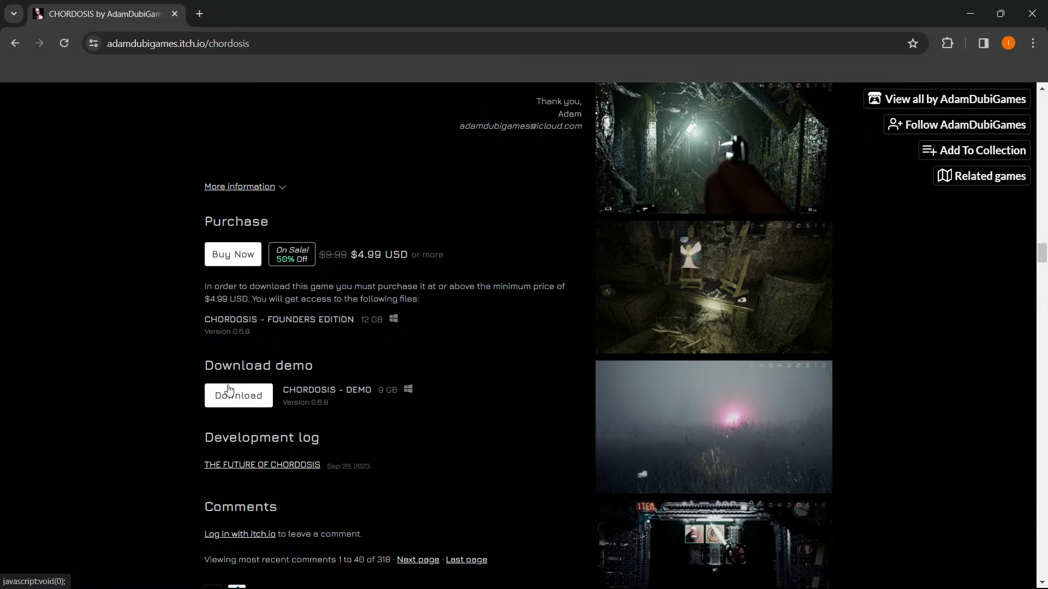
scroll(230, 391, "down", 1)
scroll(229, 390, "up", 2)
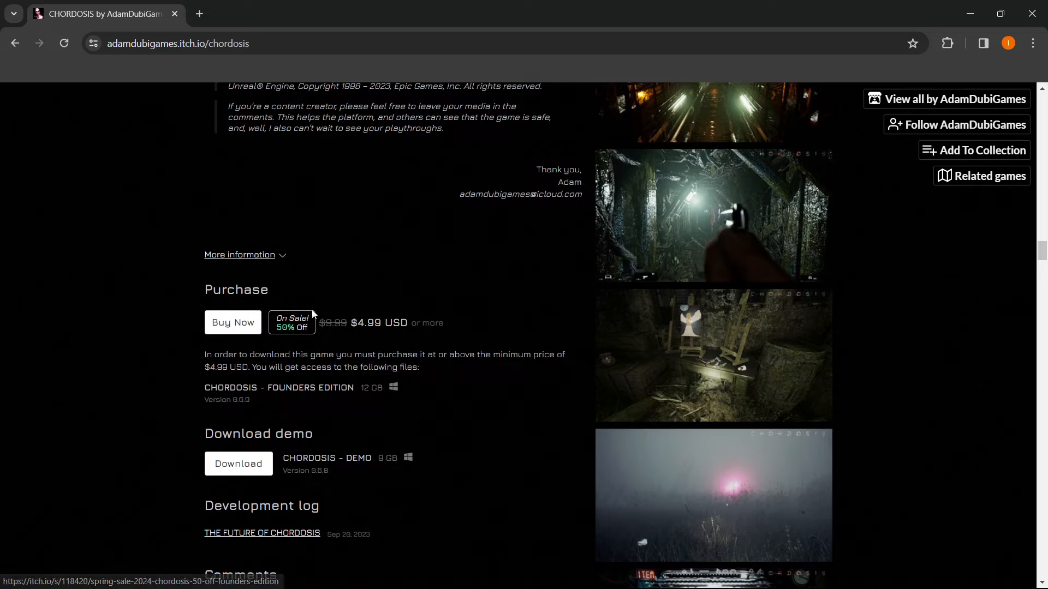
Start the $4.99 CHORDOSIS purchase and review the support-the-developer message in the dialog.
left_click(233, 324)
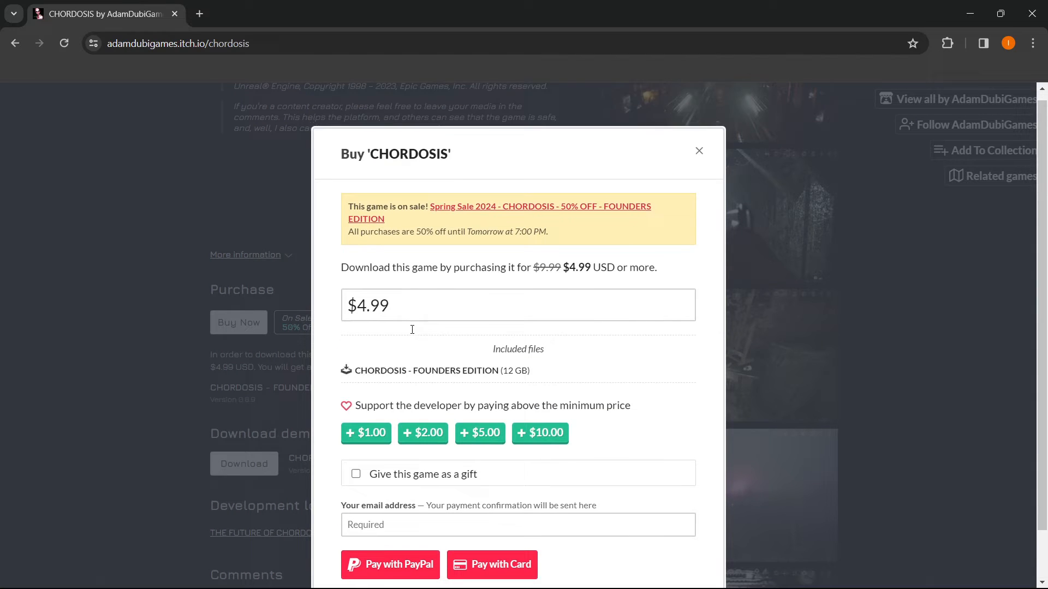
scroll(412, 333, "down", 1)
scroll(484, 262, "up", 1)
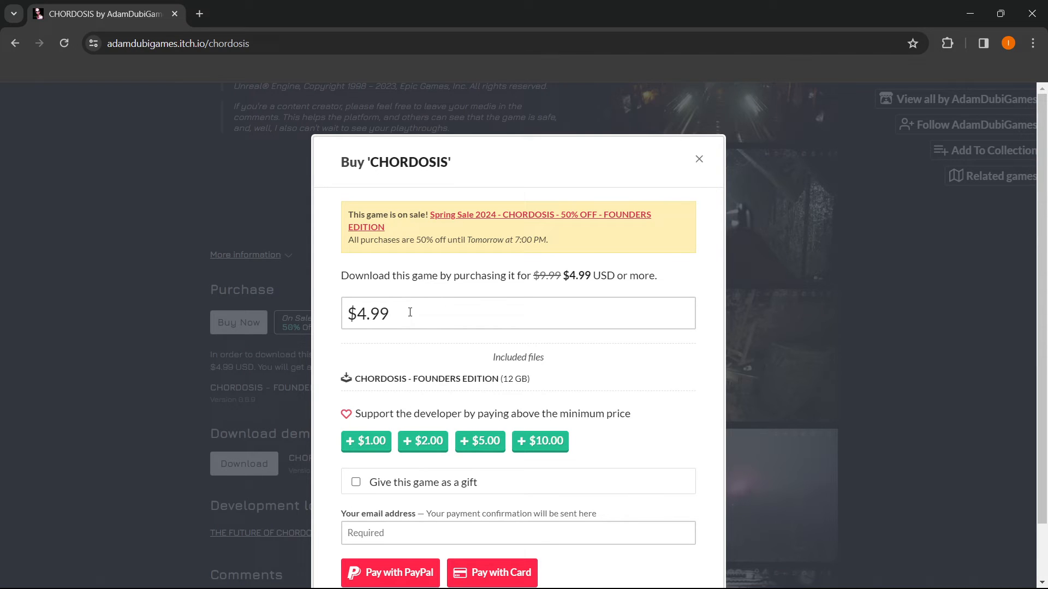
scroll(409, 312, "down", 1)
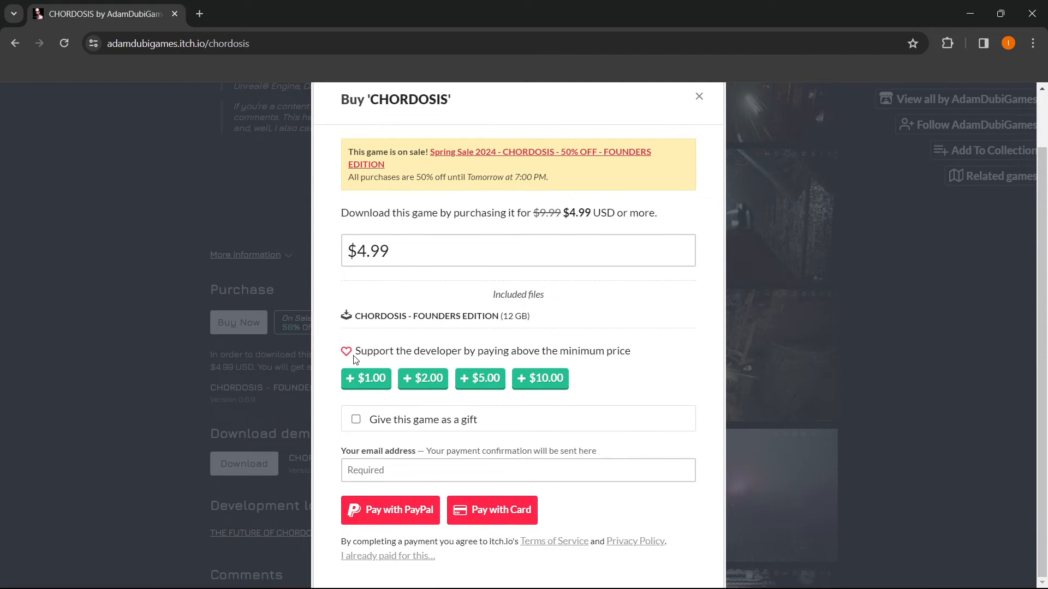
left_click_drag(356, 351, 492, 353)
left_click(737, 335)
left_click_drag(431, 453, 623, 453)
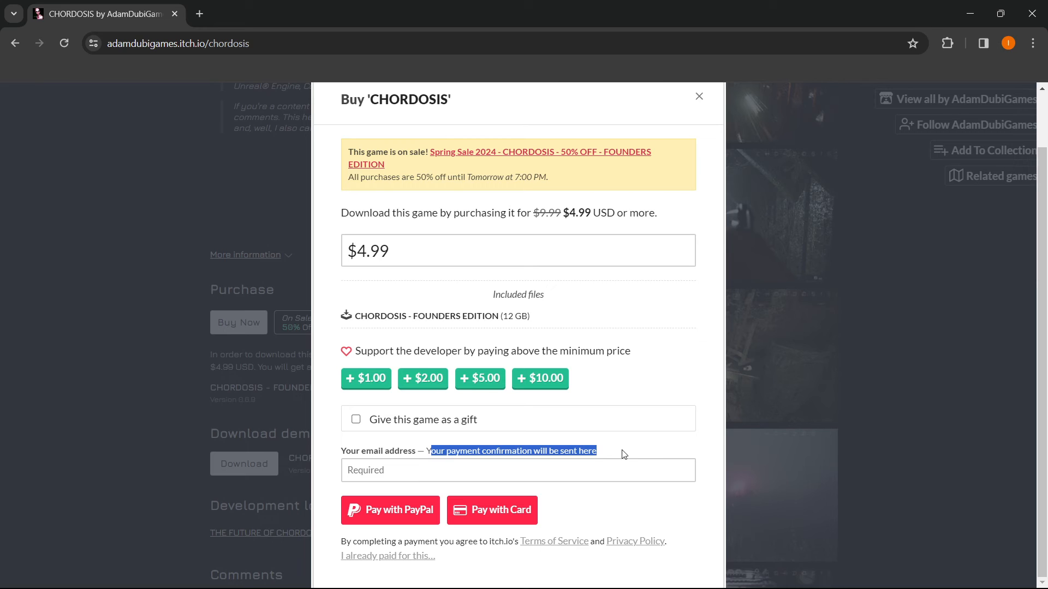
left_click(550, 450)
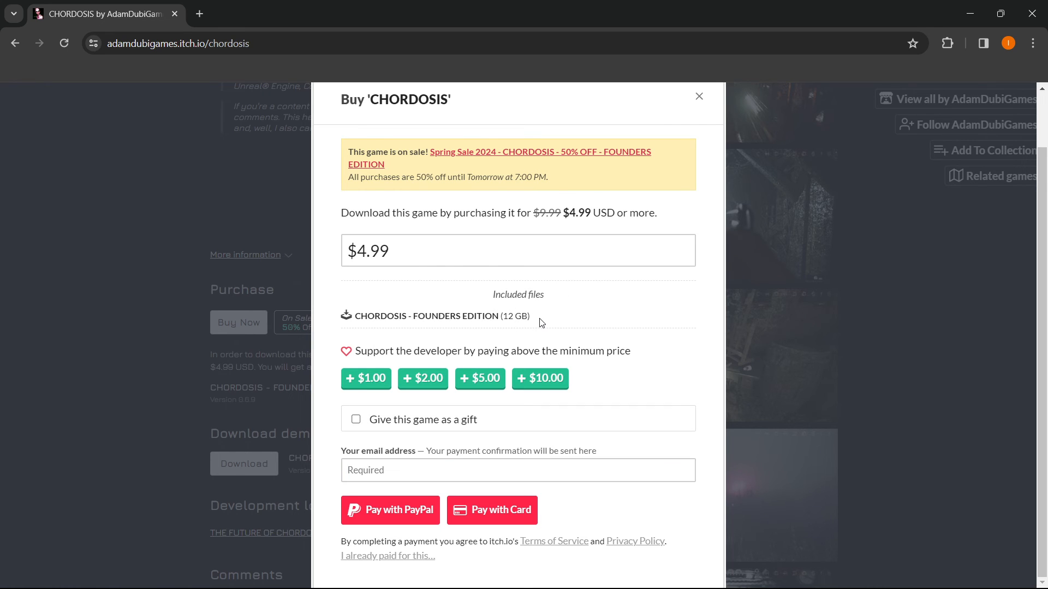
left_click_drag(540, 320, 503, 325)
left_click(514, 320)
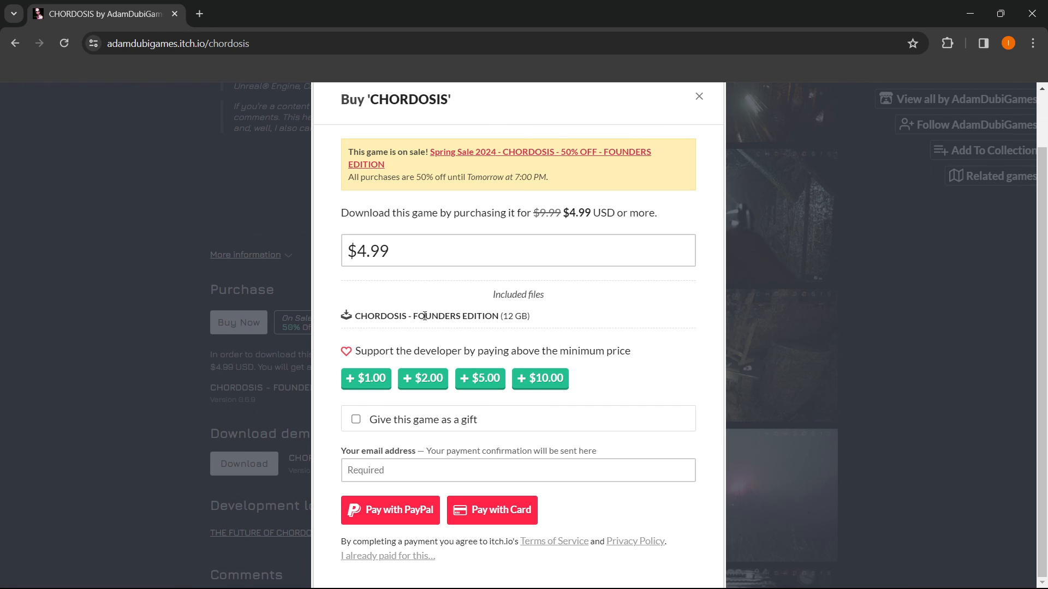